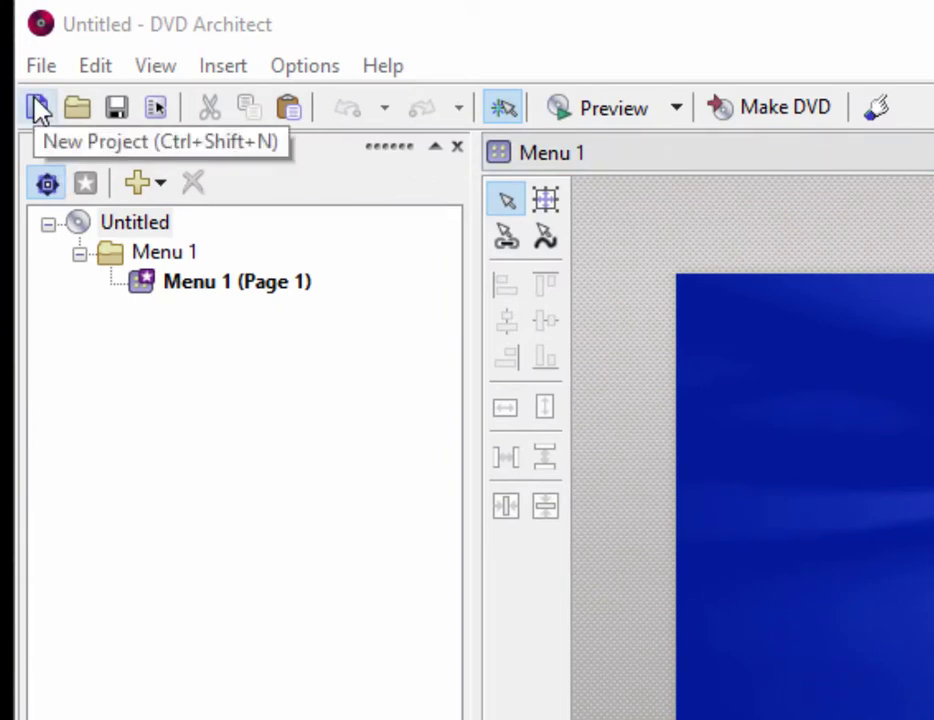
Start a new project and compare the Music/Video Compilation, Picture Compilation, Single Movie and Menu Based project types.
left_click(38, 70)
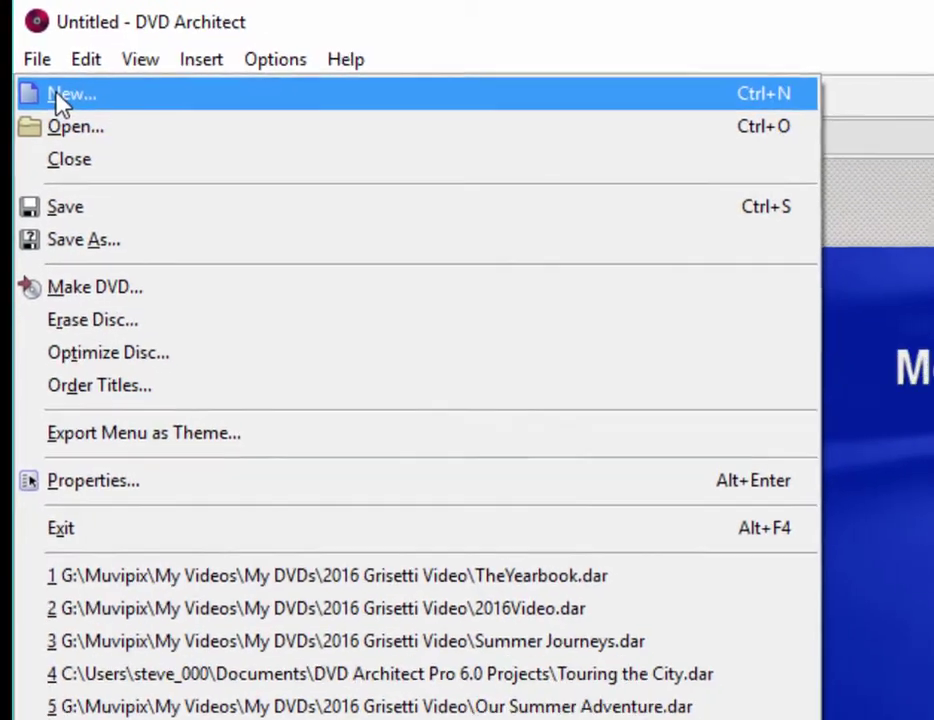
left_click(79, 103)
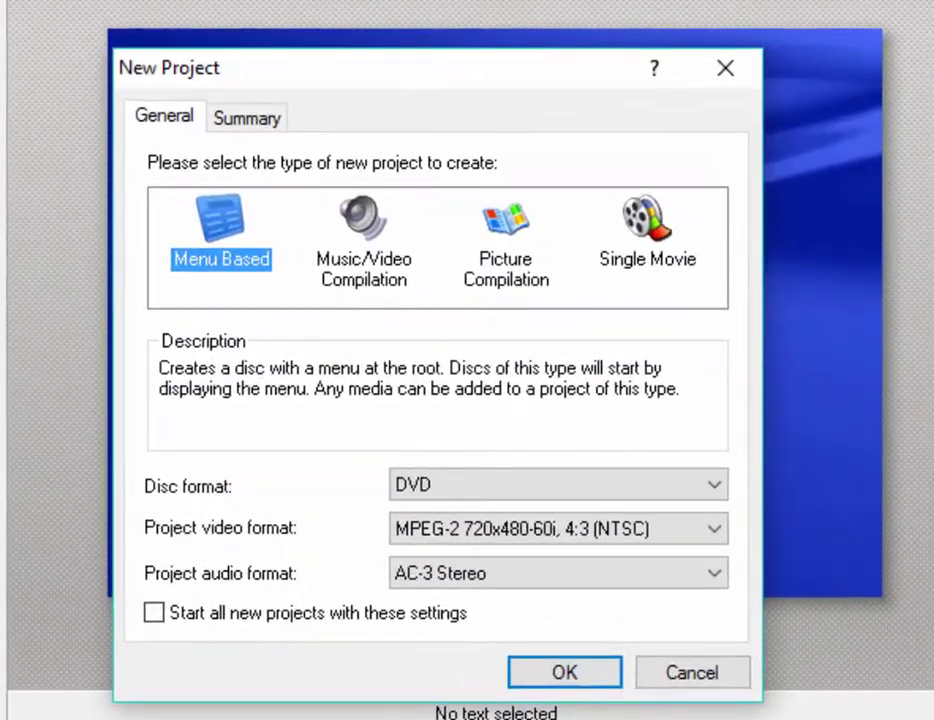
left_click(383, 265)
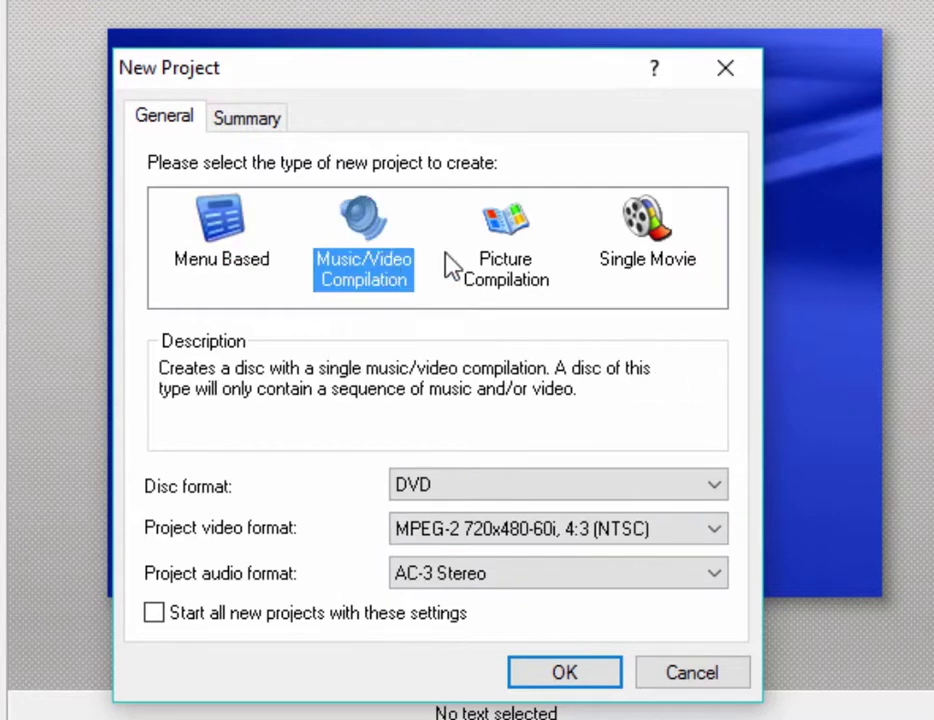
left_click(496, 287)
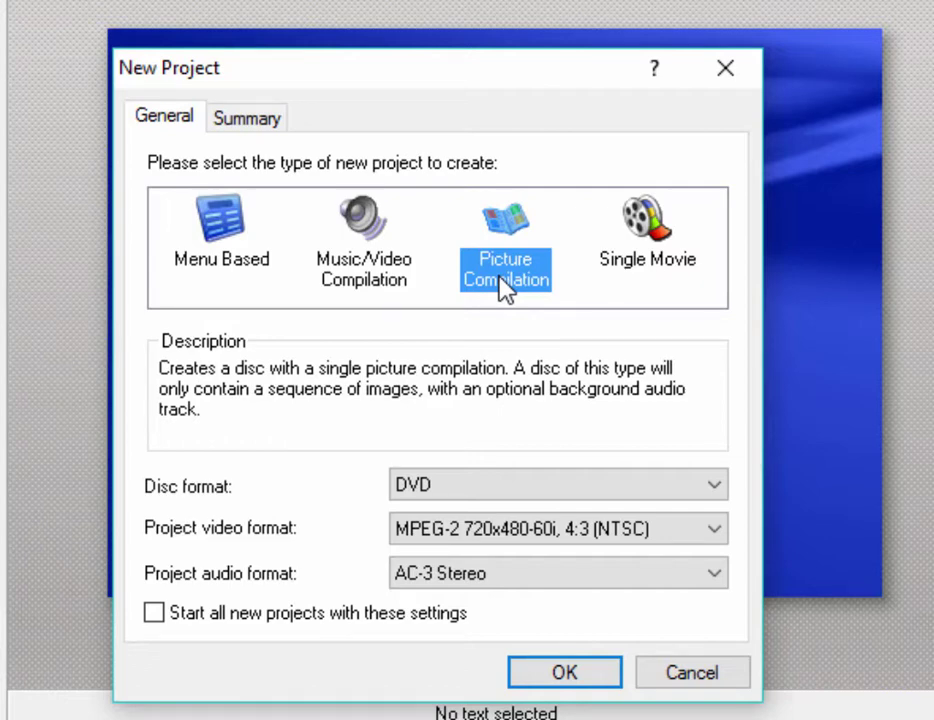
left_click(660, 250)
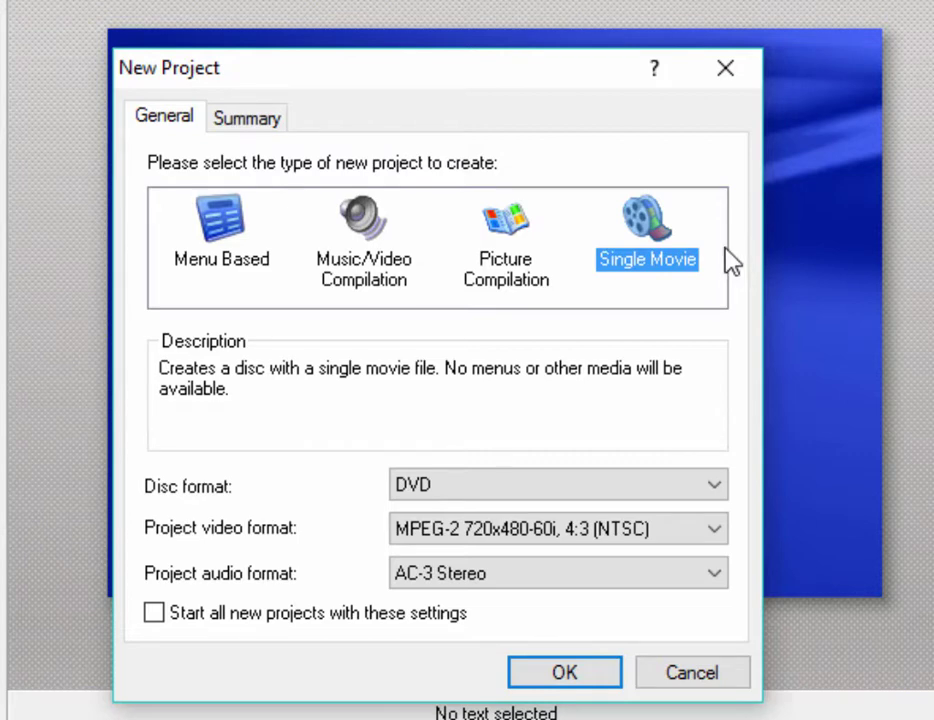
left_click(225, 247)
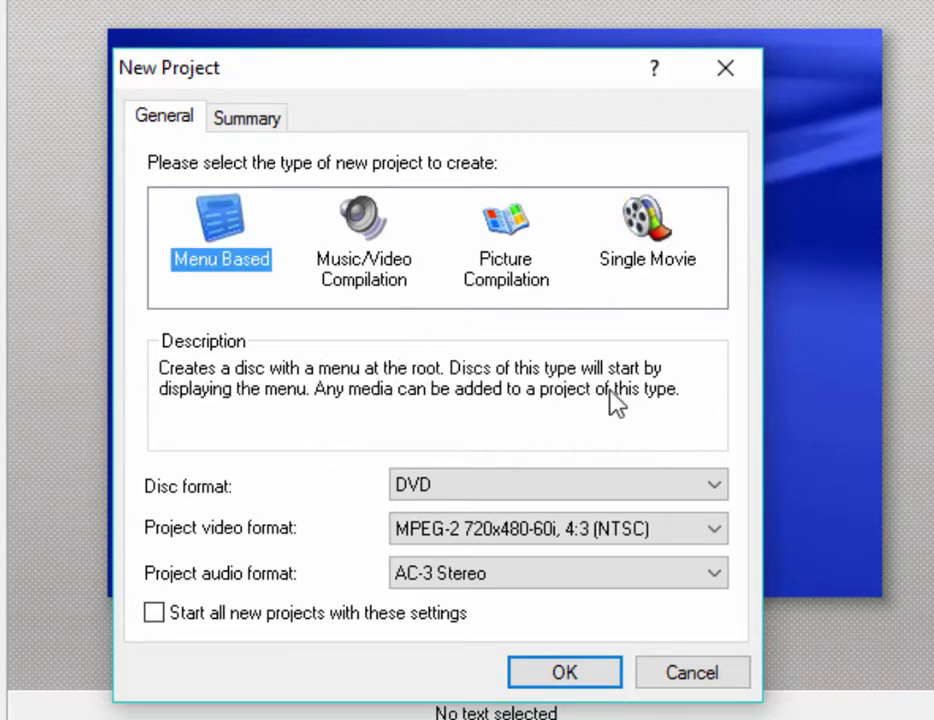
Switch the new project's disc format to Blu-ray Disc and look through its project video formats.
left_click(715, 494)
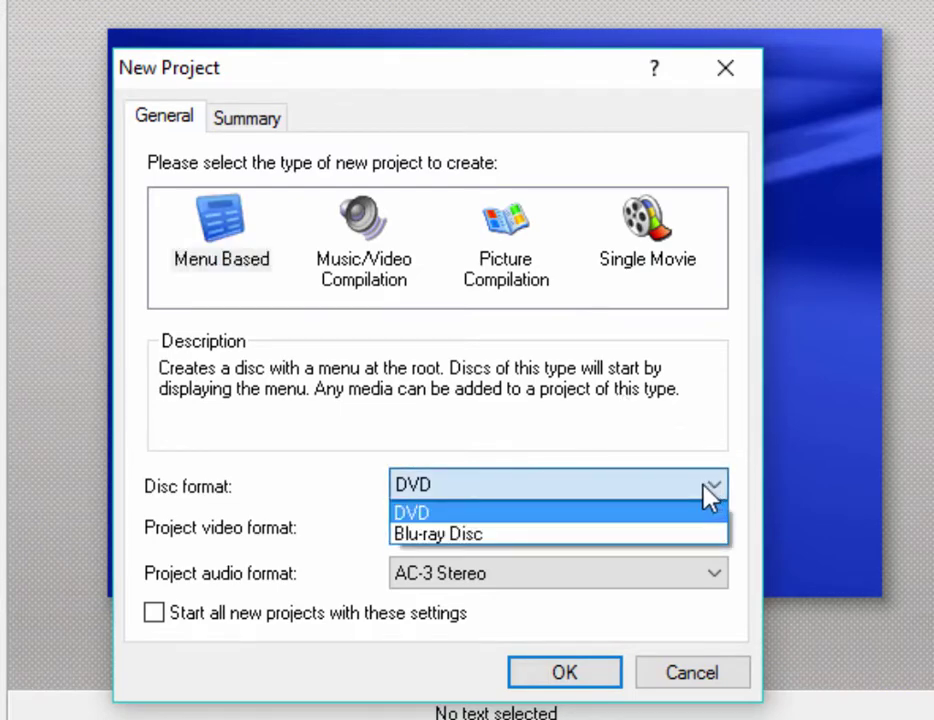
left_click(717, 422)
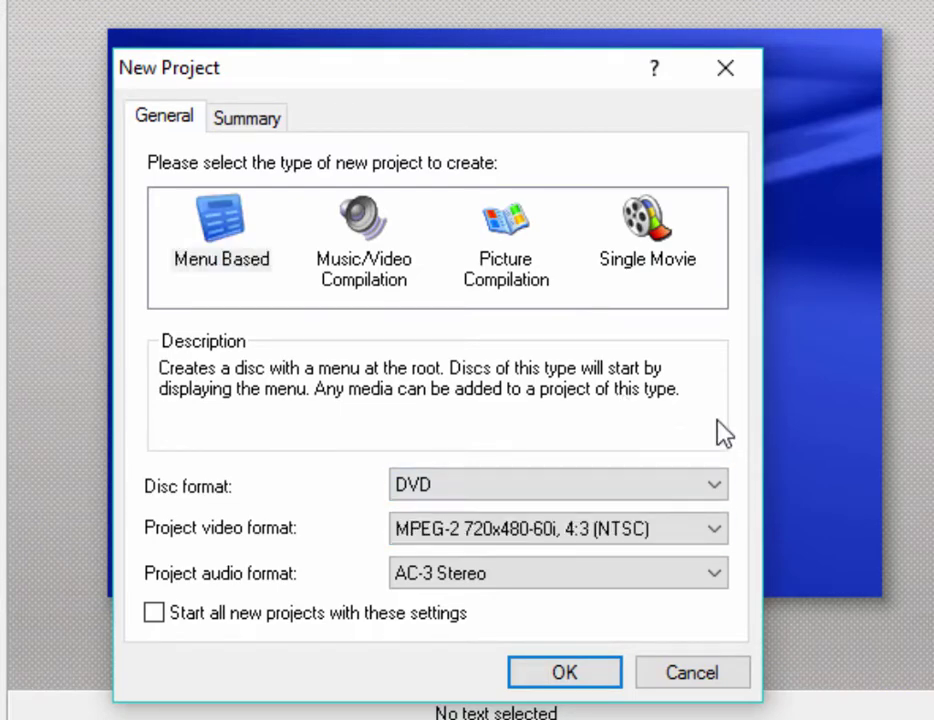
left_click(697, 490)
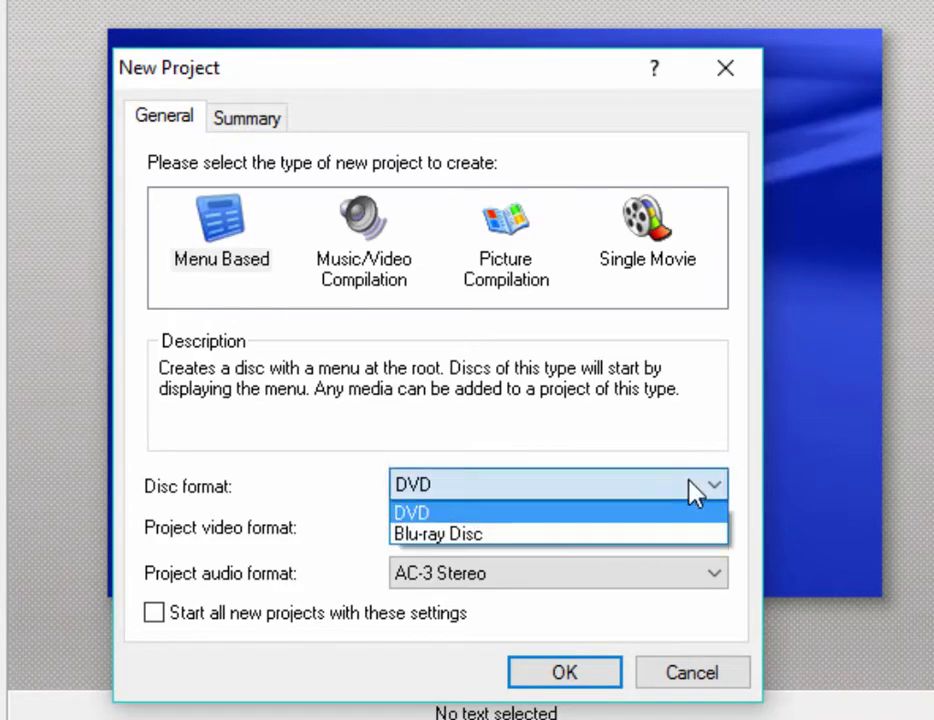
left_click(575, 536)
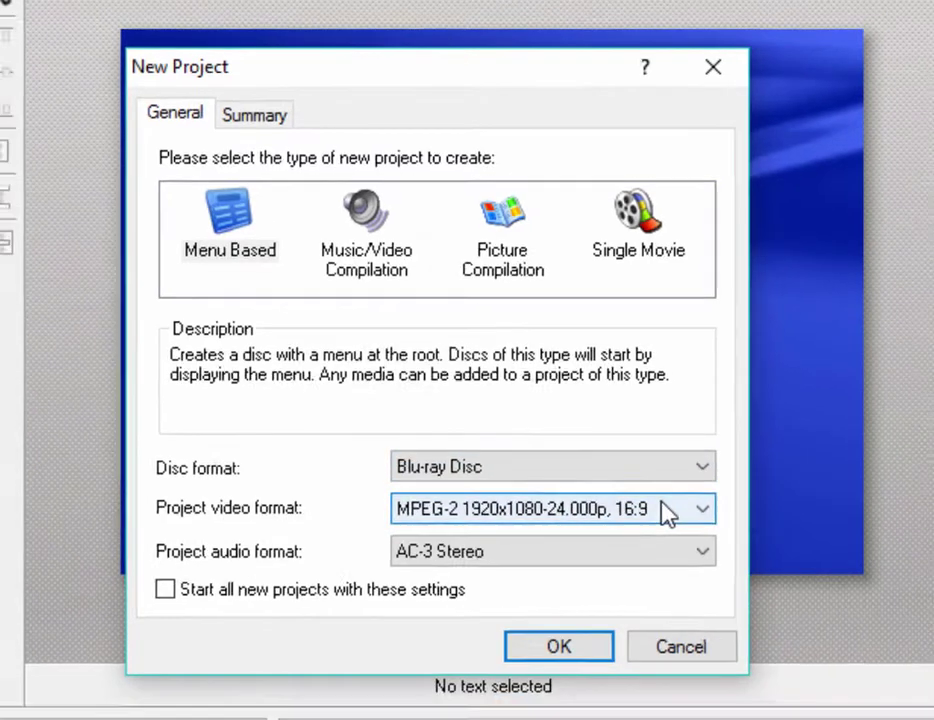
left_click(697, 528)
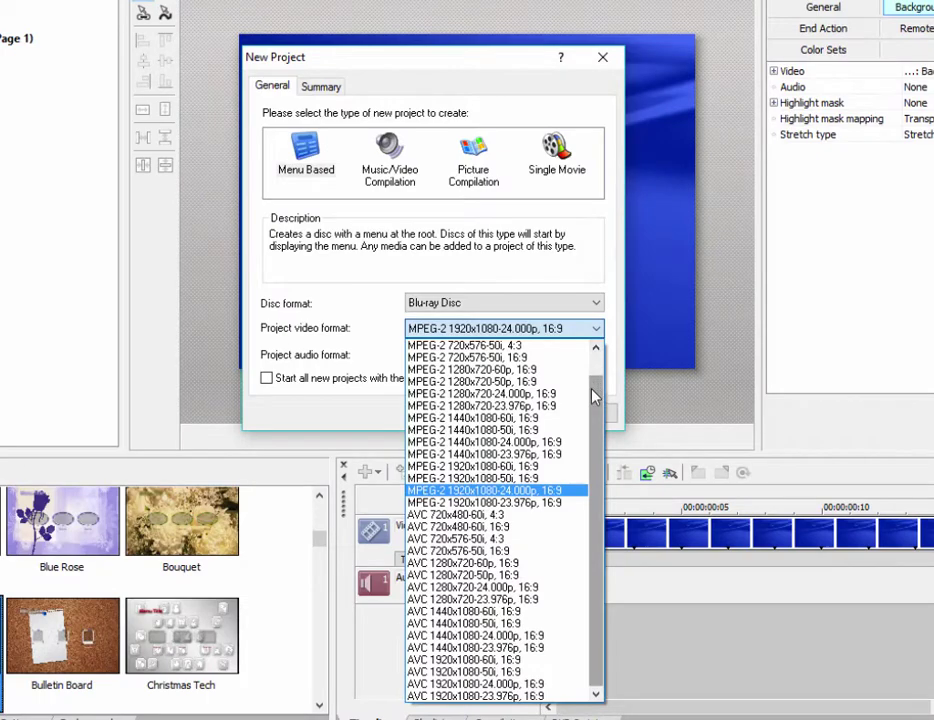
left_click_drag(641, 490, 642, 451)
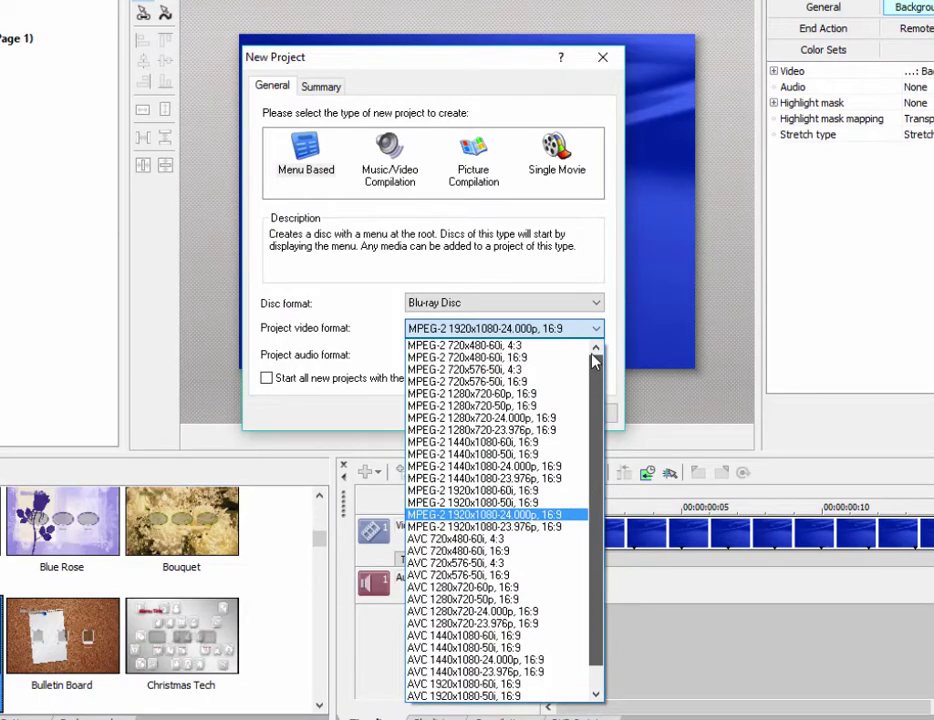
left_click_drag(594, 362, 596, 425)
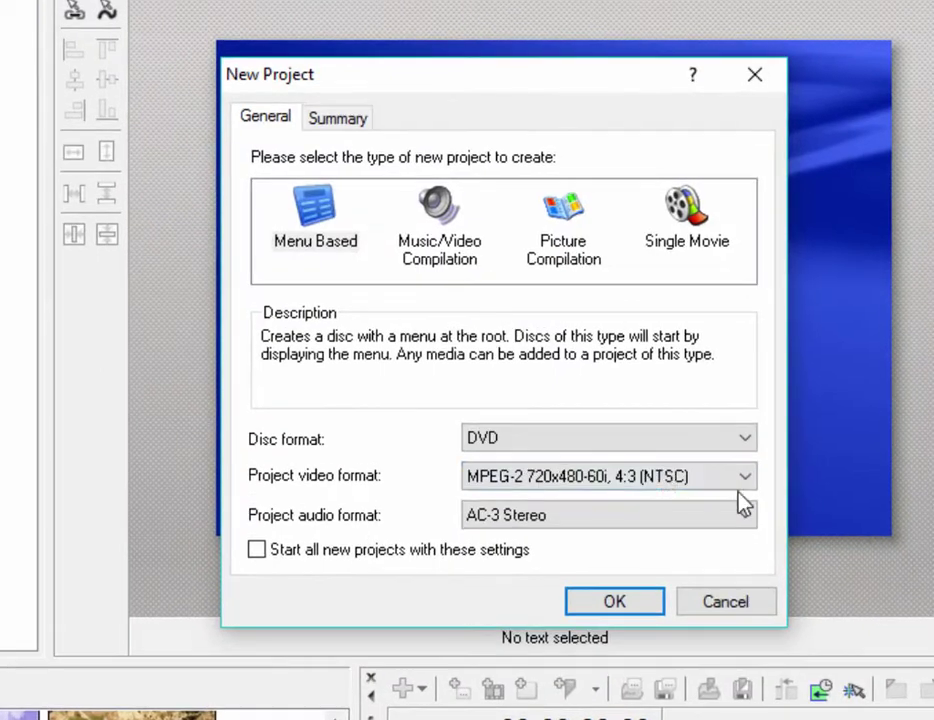
Review the video and audio formats offered for a DVD project and cancel the new project.
left_click(616, 418)
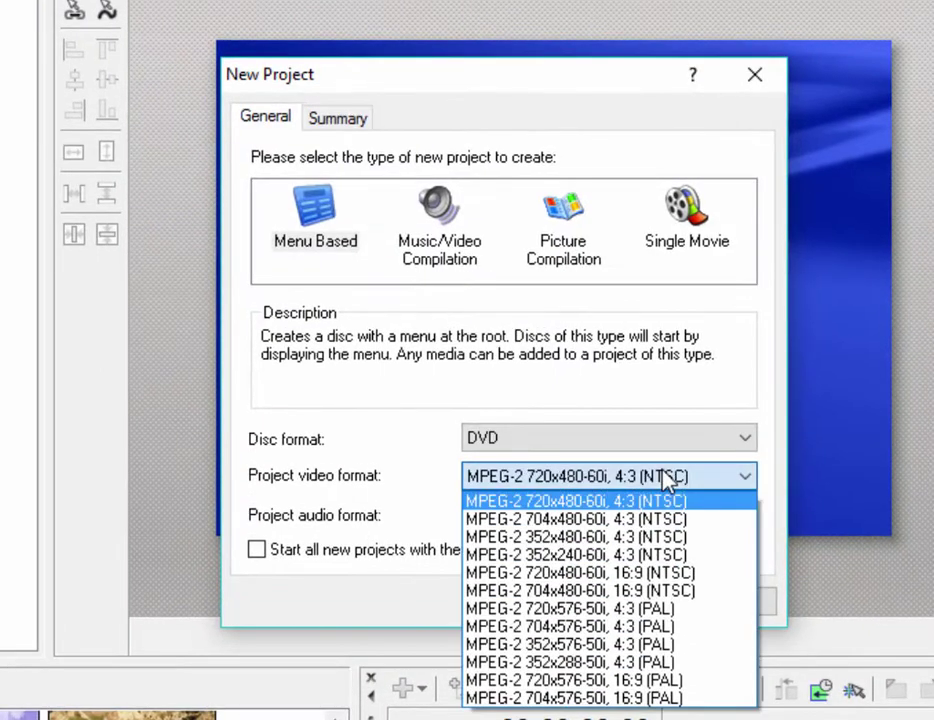
left_click(668, 413)
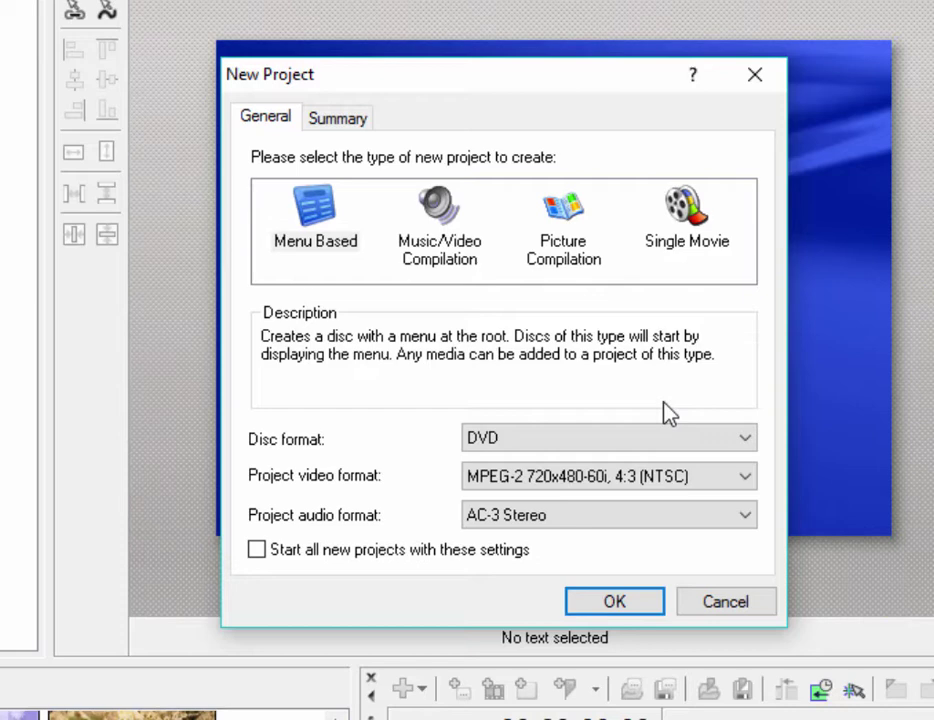
left_click(711, 522)
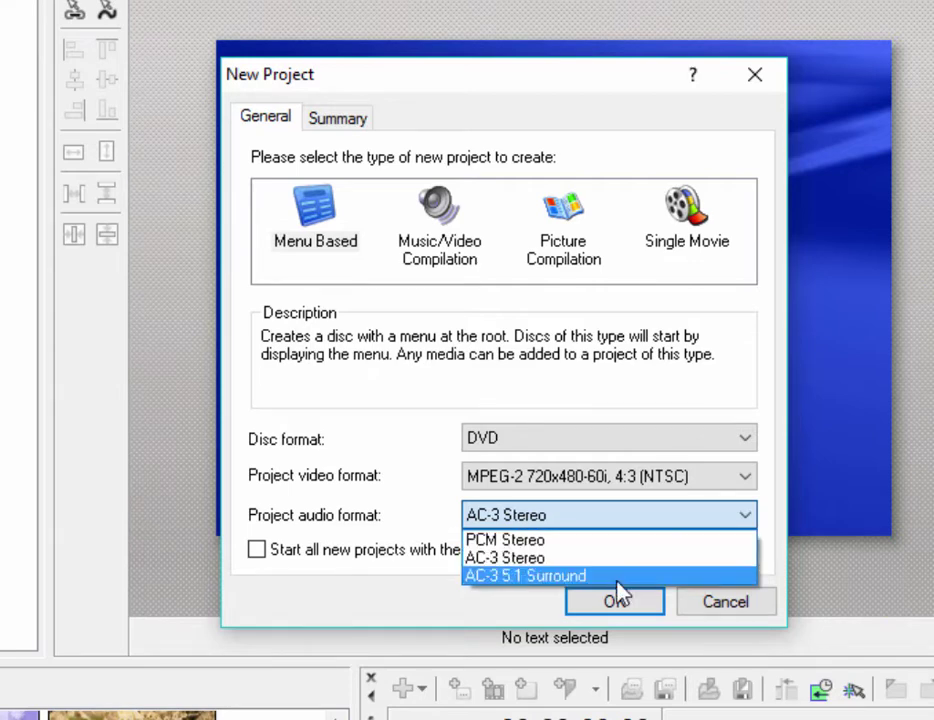
left_click(724, 604)
left_click(724, 603)
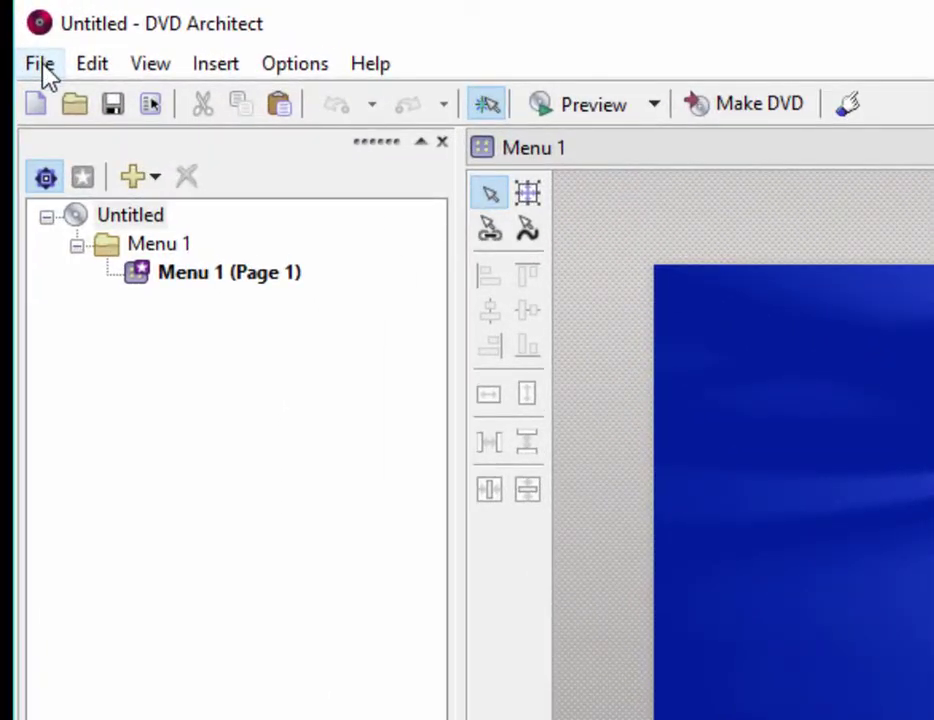
Open the current project's properties and set the DVD target media size to 8.50 GB.
left_click(40, 64)
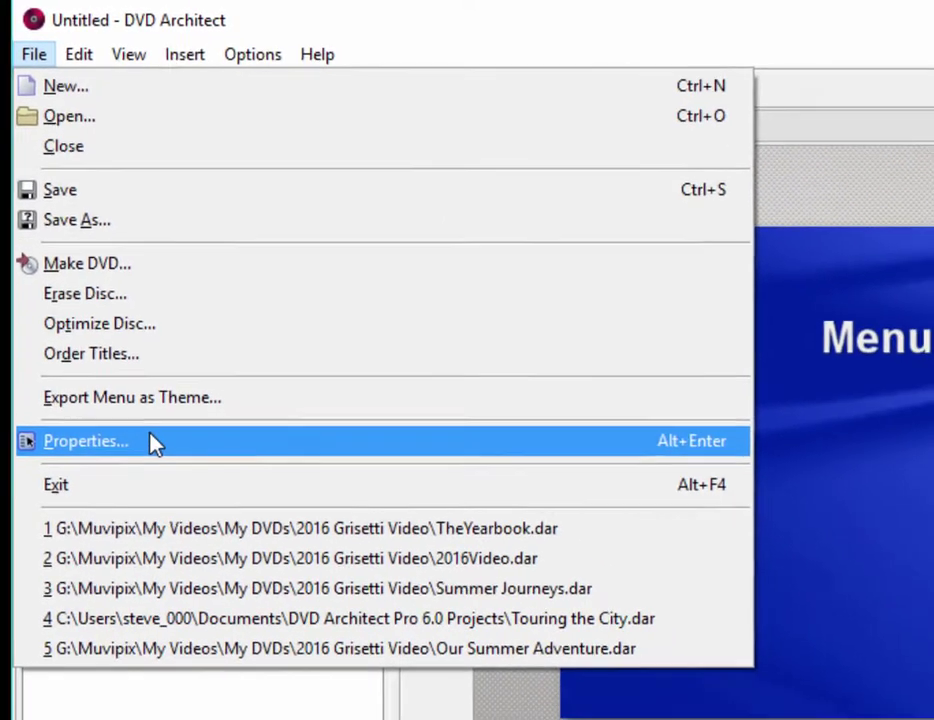
left_click(175, 514)
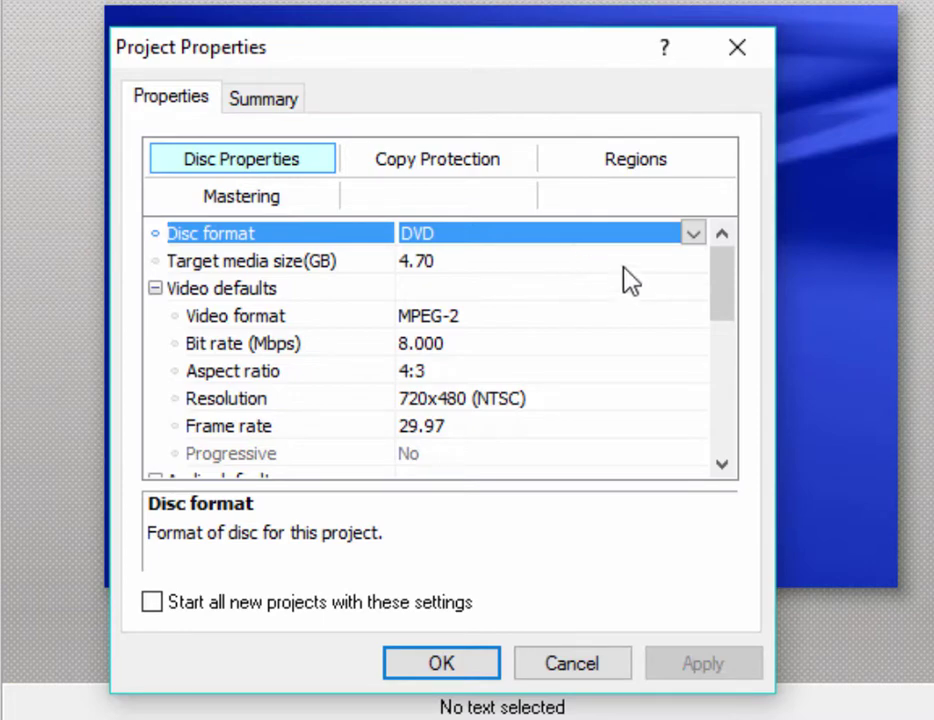
left_click(503, 262)
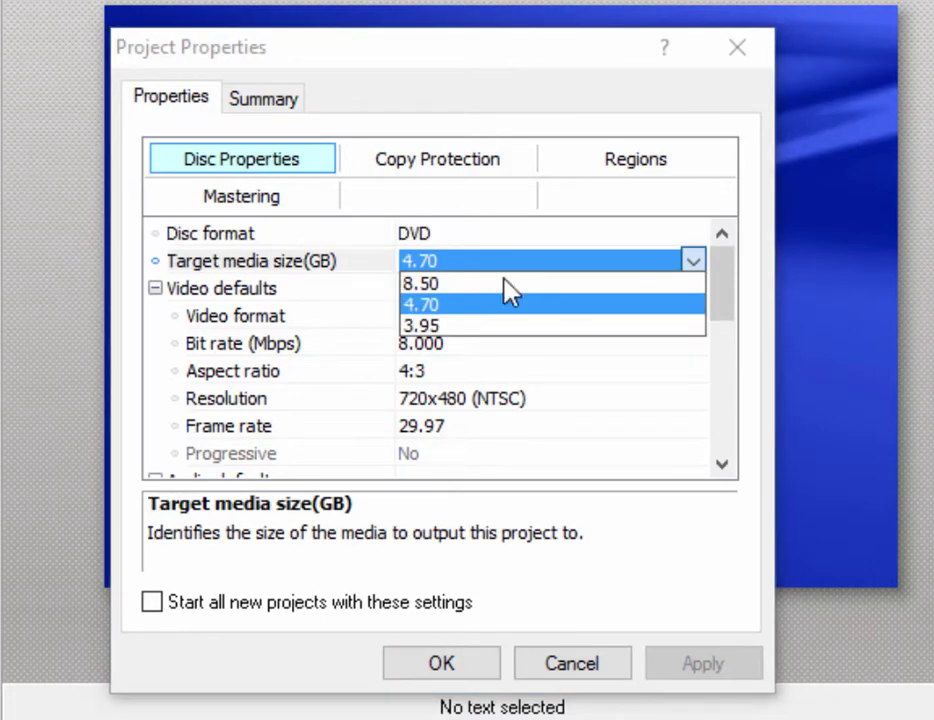
left_click(508, 285)
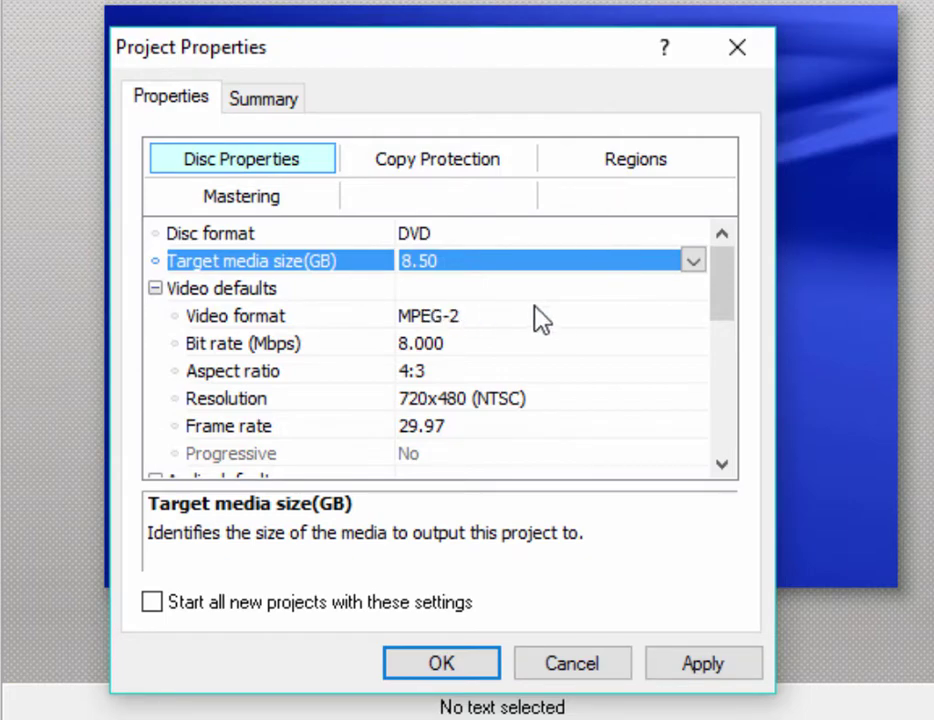
Review the aspect ratio options in the video defaults and keep 4:3 selected.
left_click(477, 376)
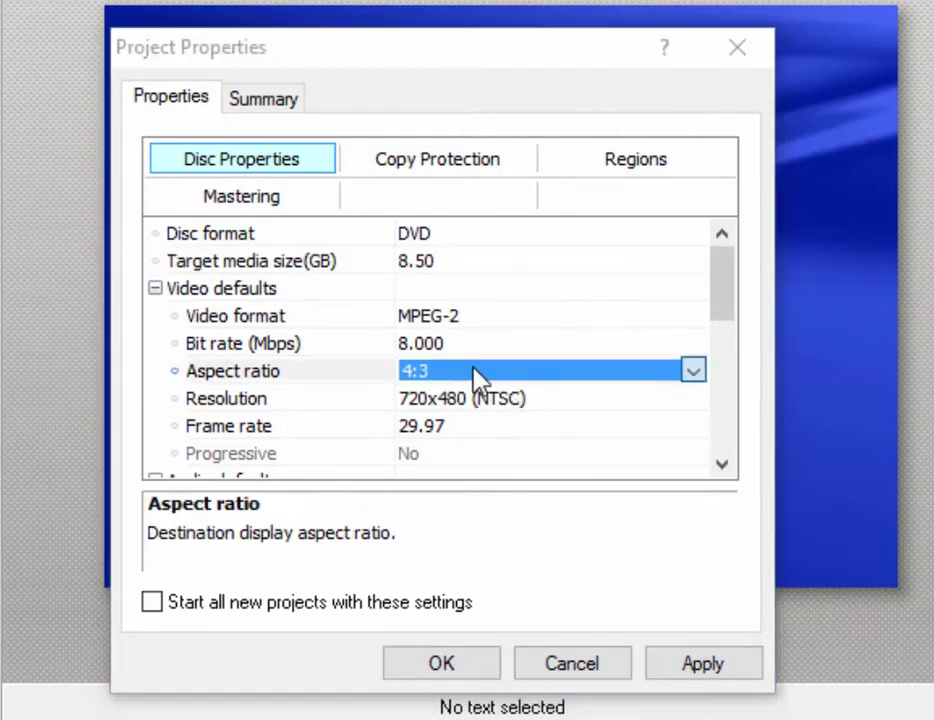
left_click(693, 371)
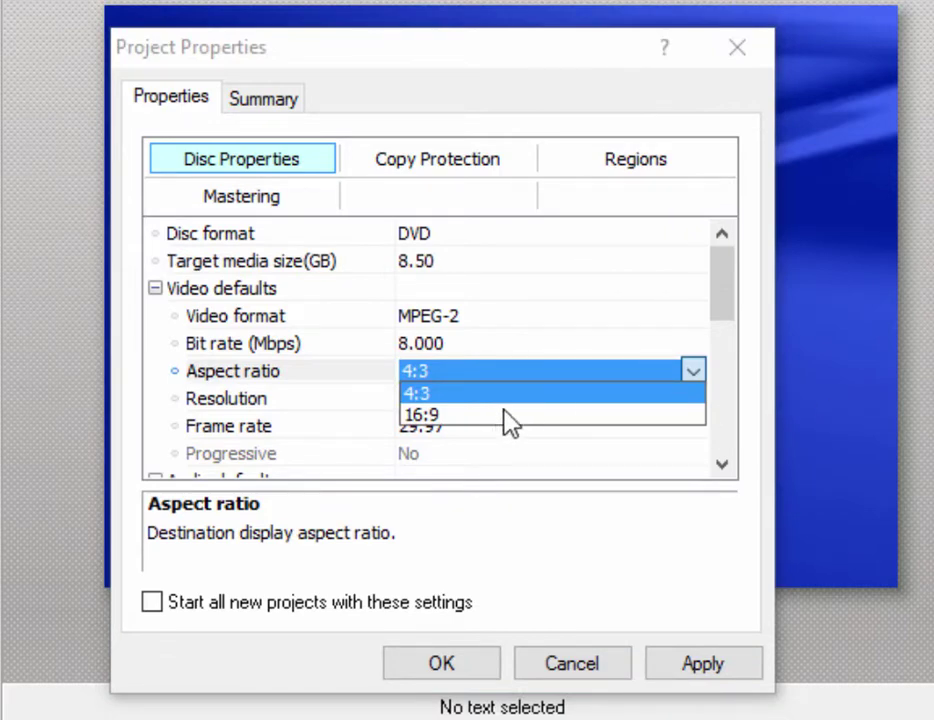
left_click(560, 388)
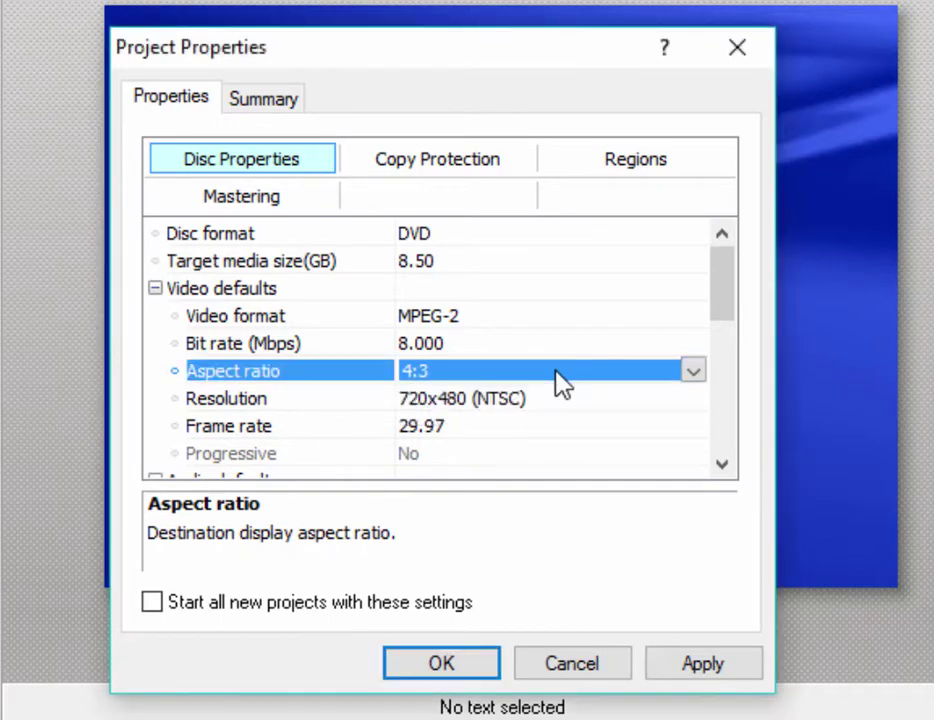
left_click(657, 369)
left_click(625, 375)
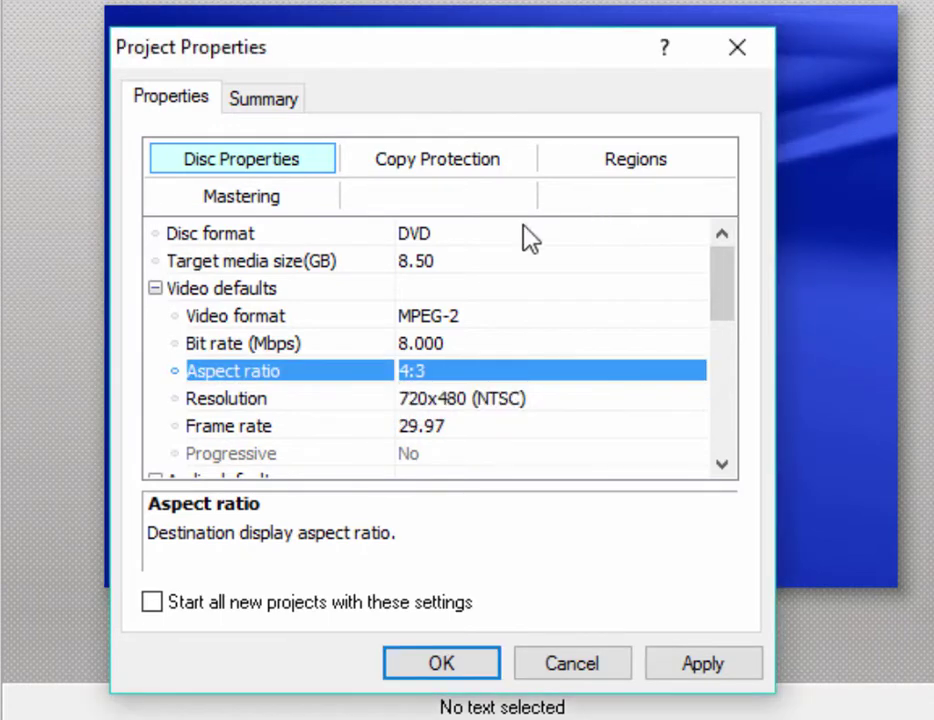
Change the project's disc format to Blu-ray Disc and set its target media size to 50.00 GB.
left_click(530, 233)
left_click(476, 278)
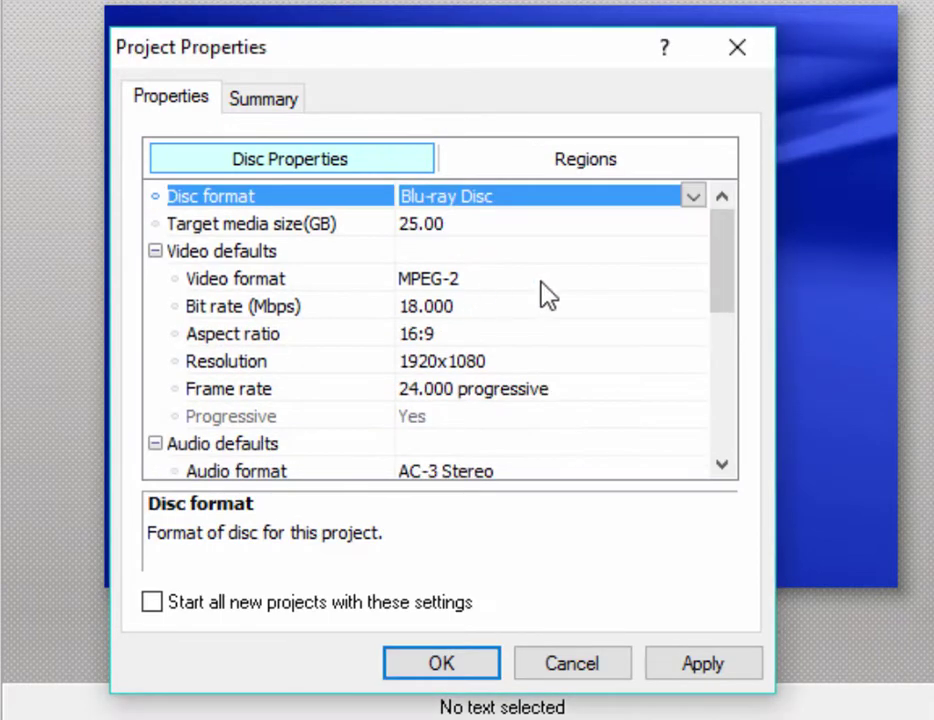
left_click(538, 228)
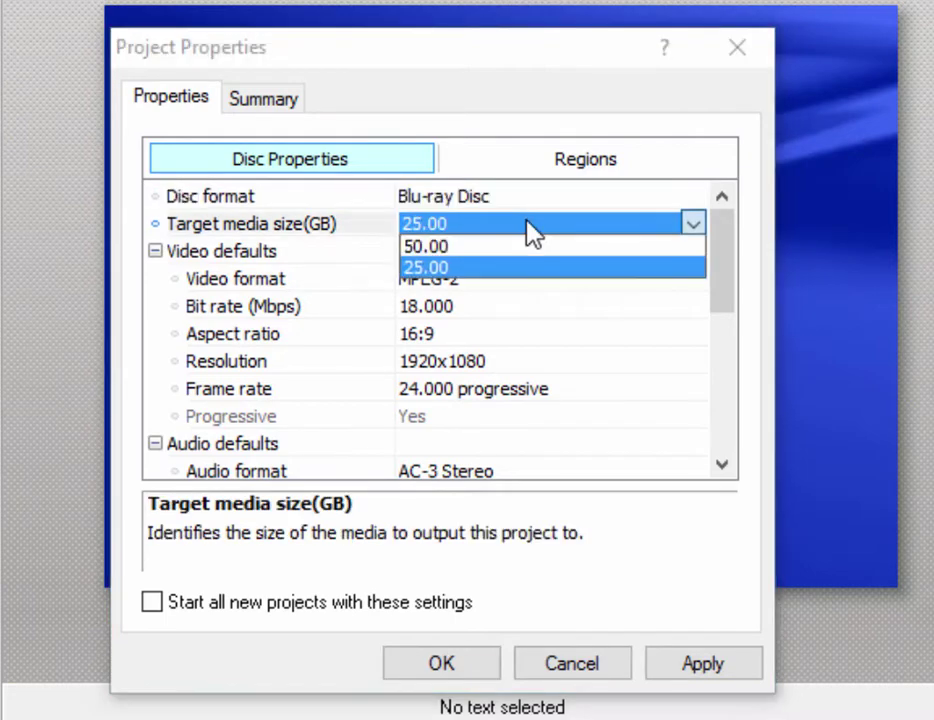
left_click(488, 243)
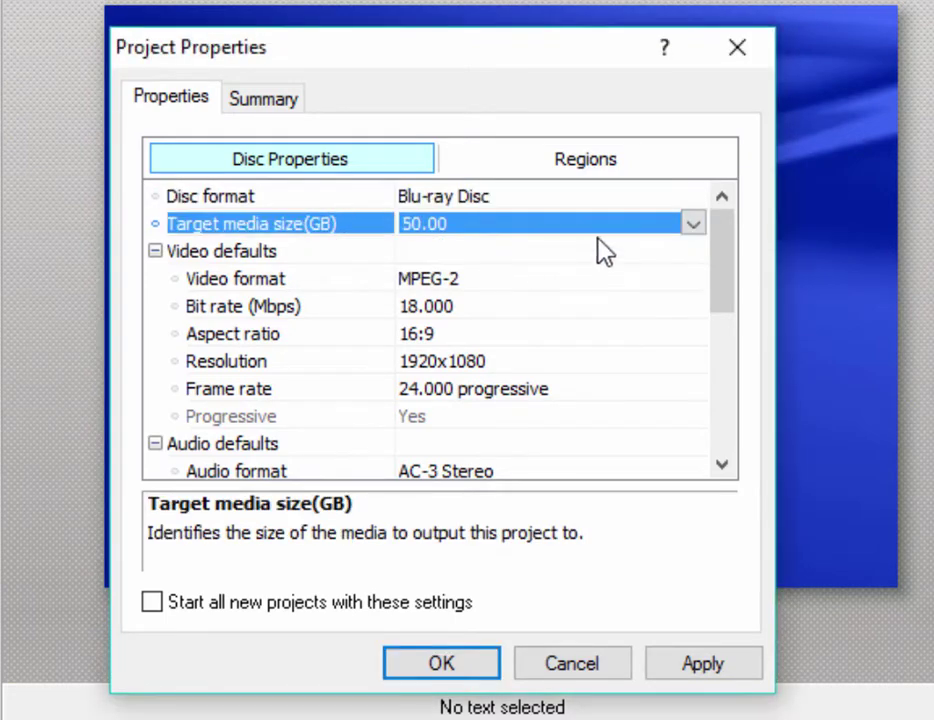
left_click(638, 226)
left_click(642, 232)
left_click(642, 232)
left_click(719, 205)
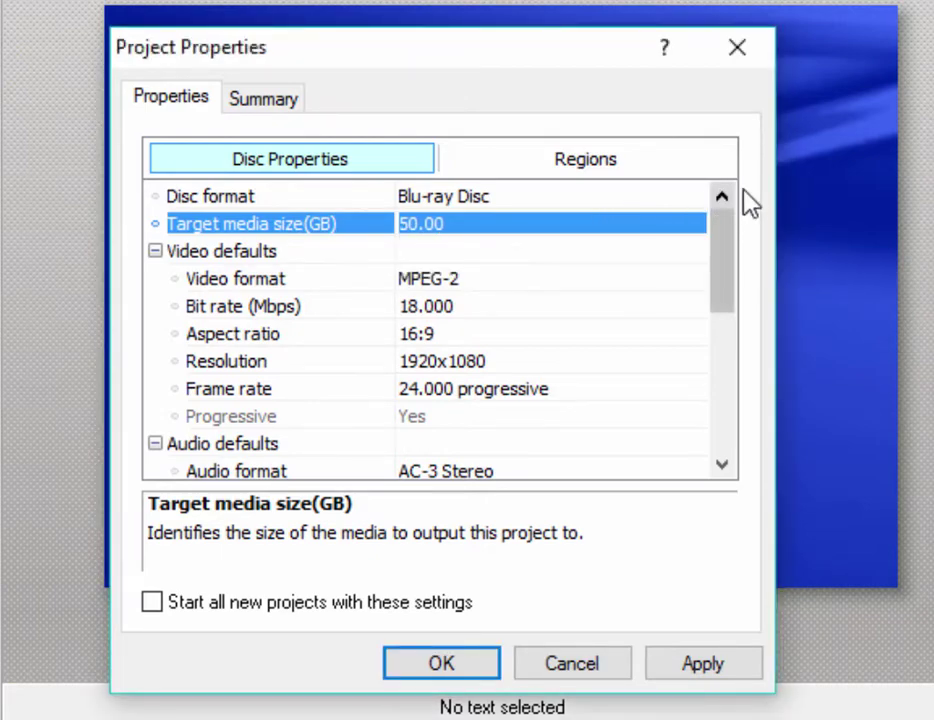
Set the default video format to AVC and keep the frame rate at 24.000 progressive.
left_click(490, 288)
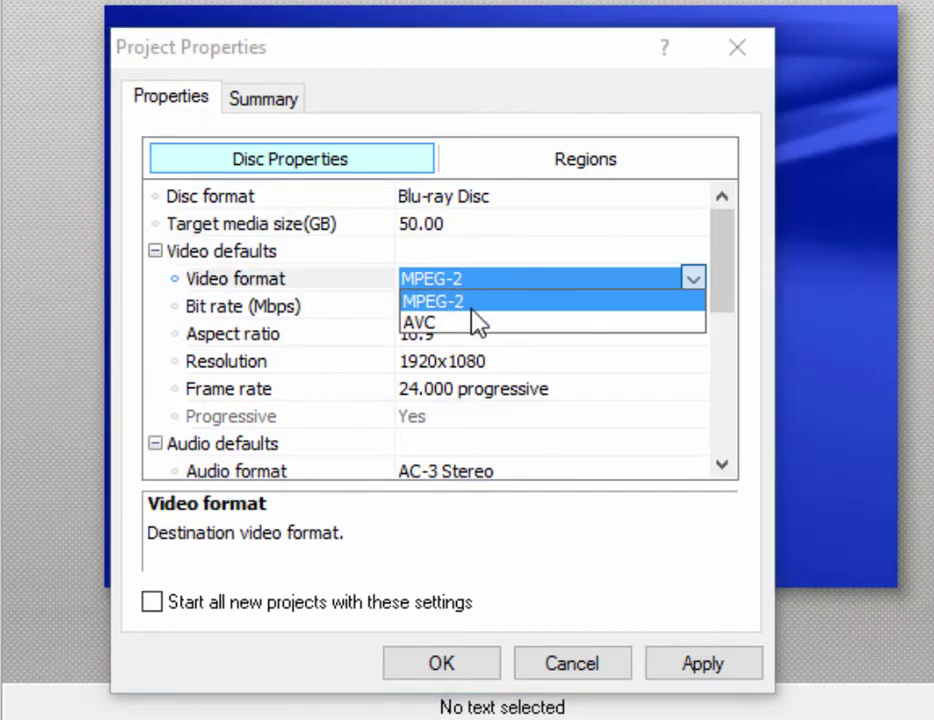
left_click(452, 325)
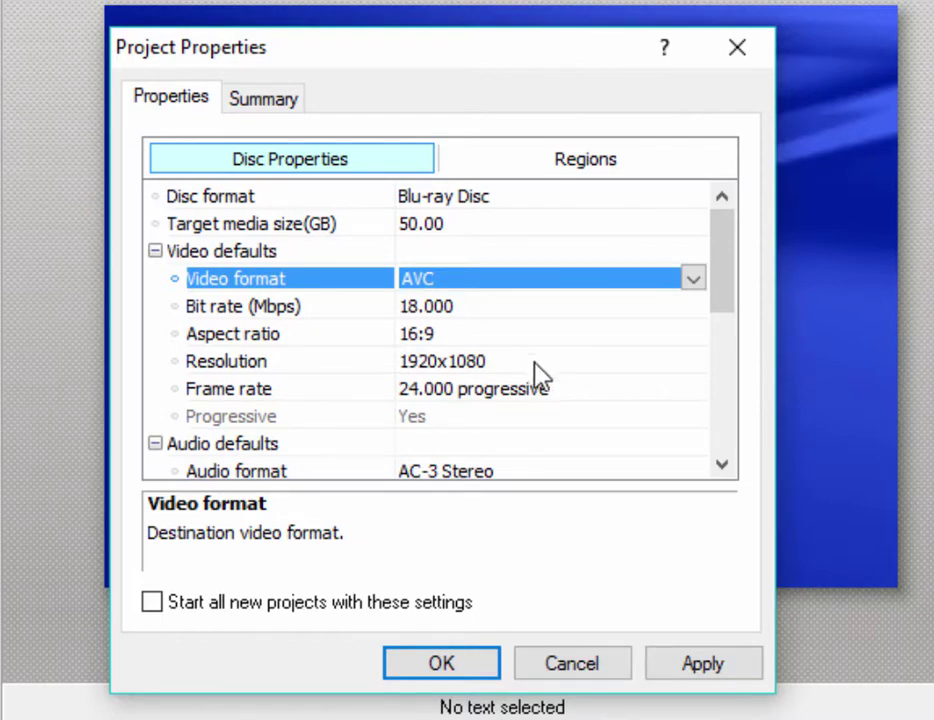
left_click(550, 388)
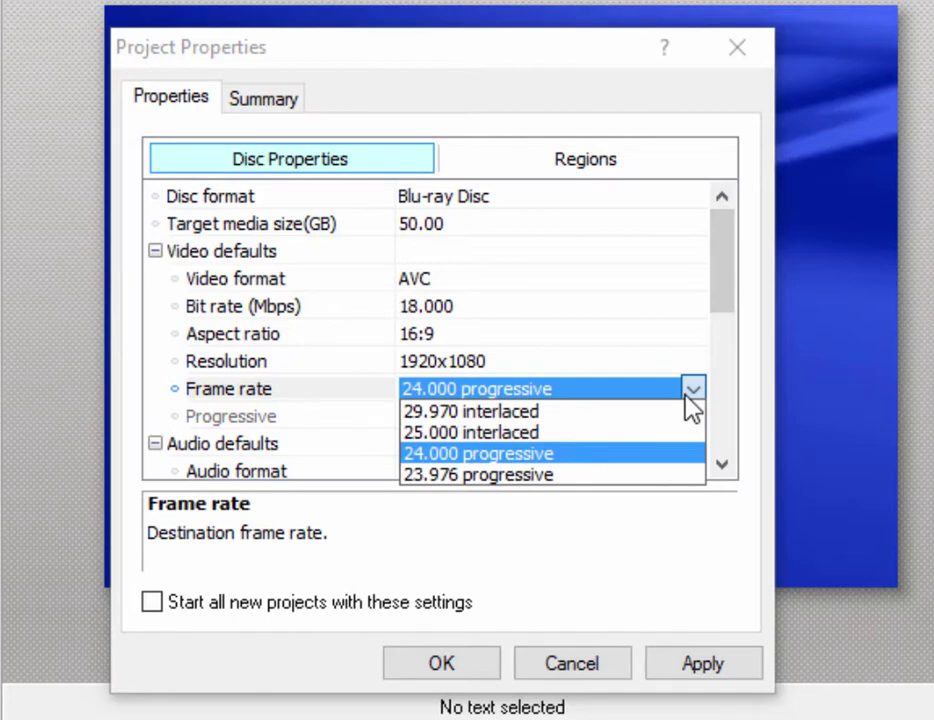
left_click(662, 460)
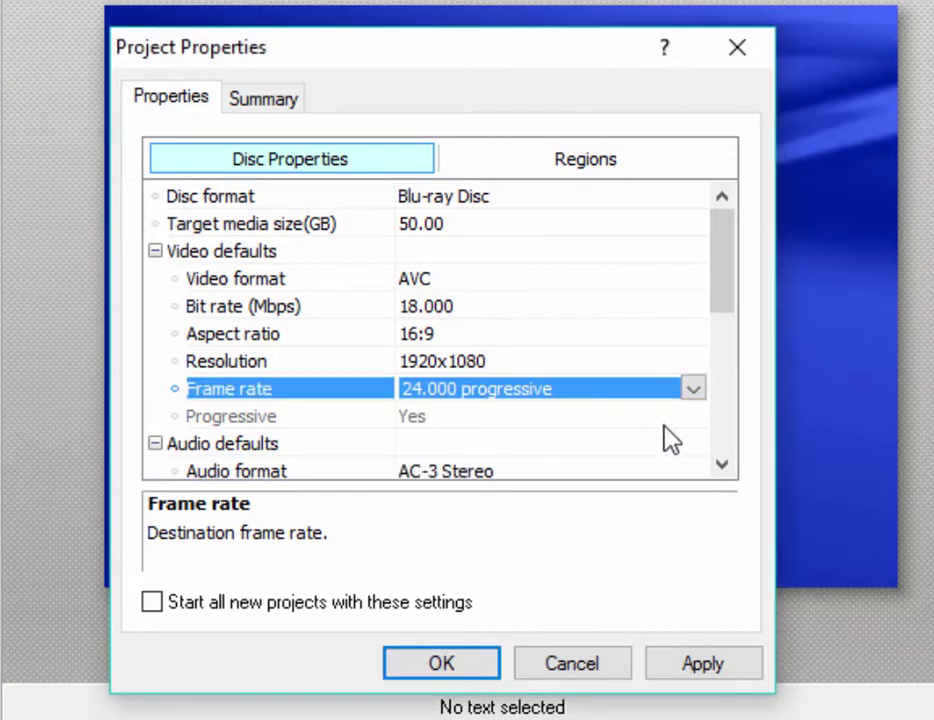
Review the audio format options in the Blu-ray project's audio defaults and keep AC-3 Stereo selected.
left_click_drag(728, 290, 735, 332)
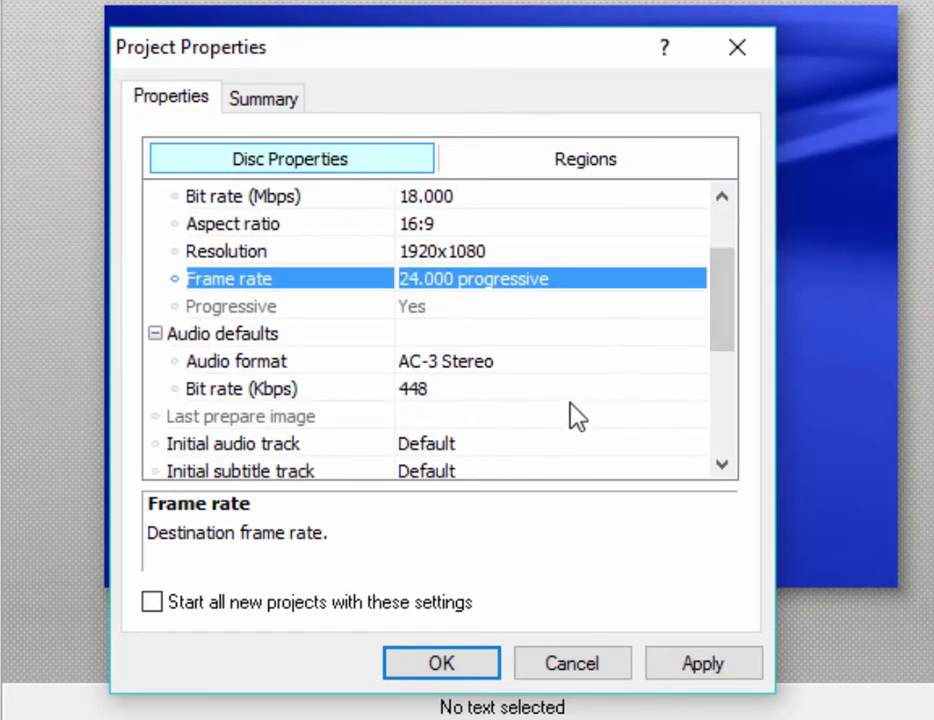
left_click(597, 367)
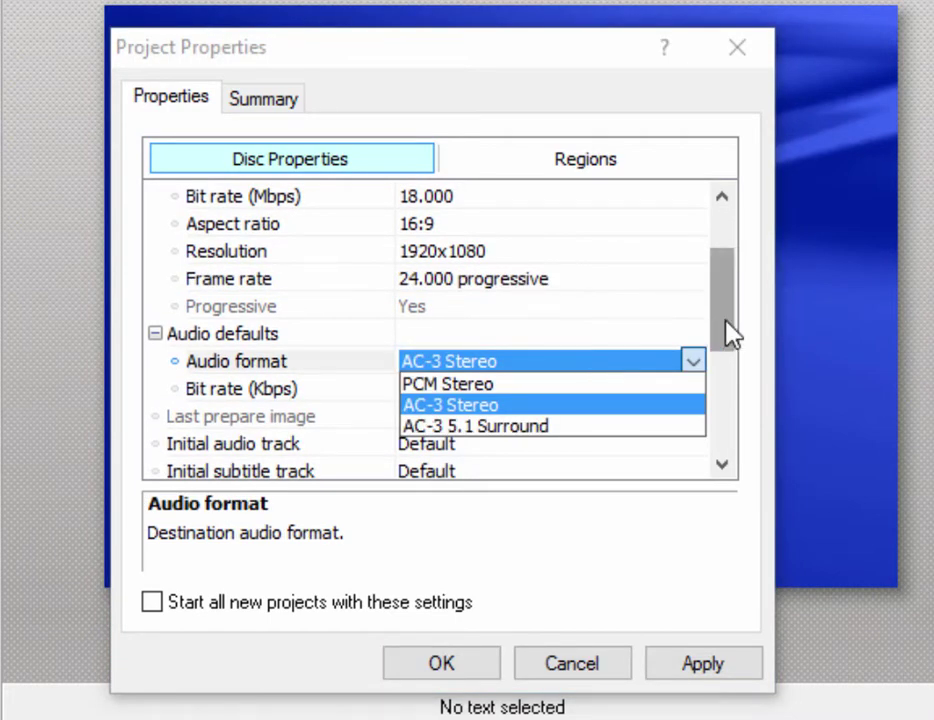
left_click_drag(733, 335, 815, 283)
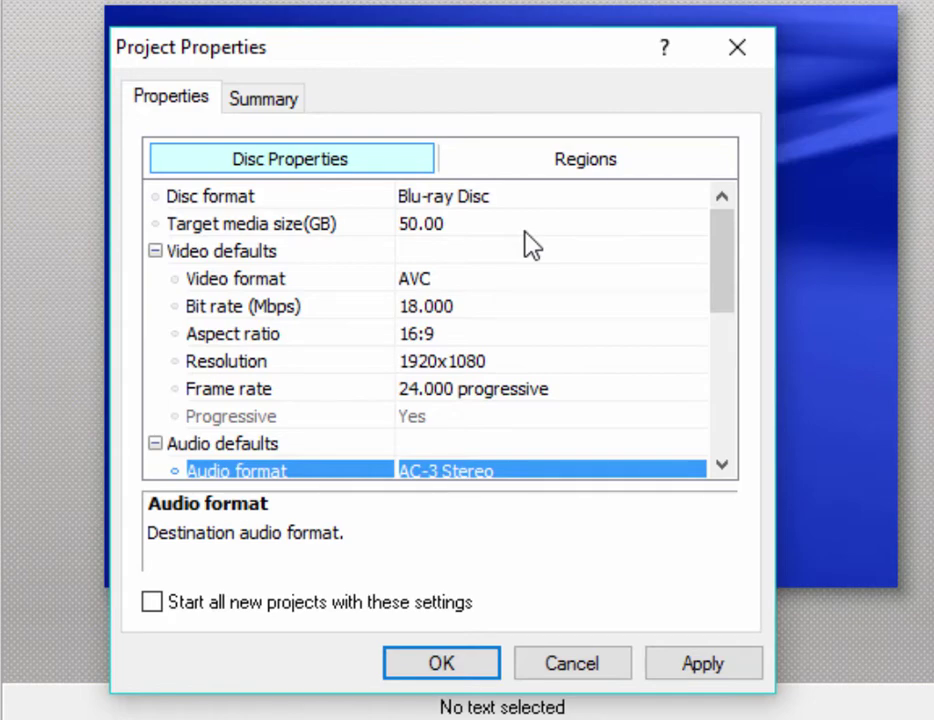
Change the project's disc format to DVD and check the frame rate and video format choices in its video defaults.
left_click(528, 200)
left_click(505, 198)
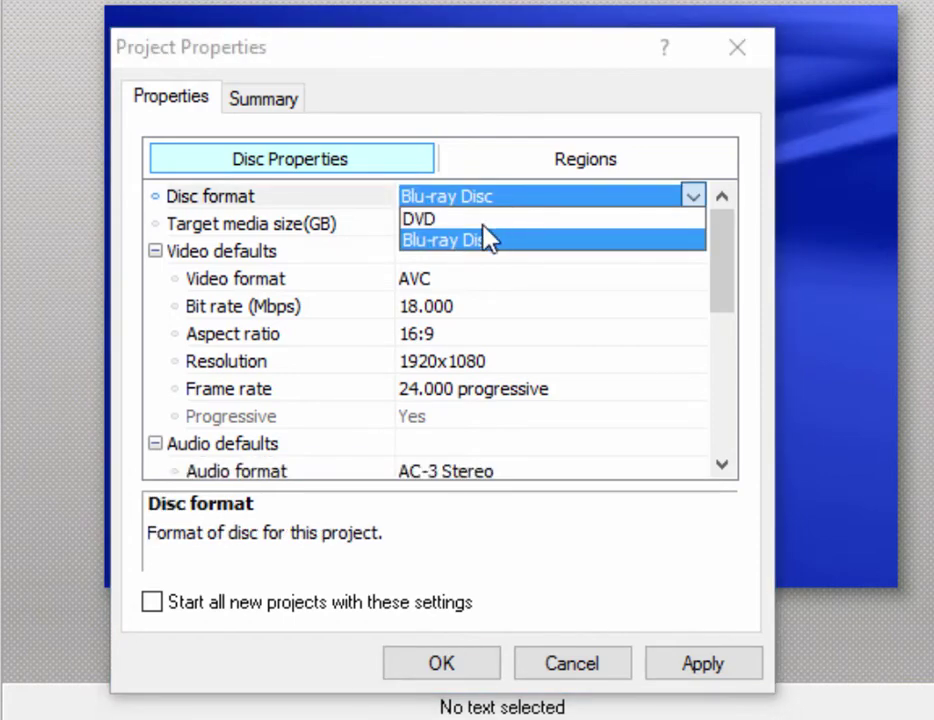
left_click(486, 217)
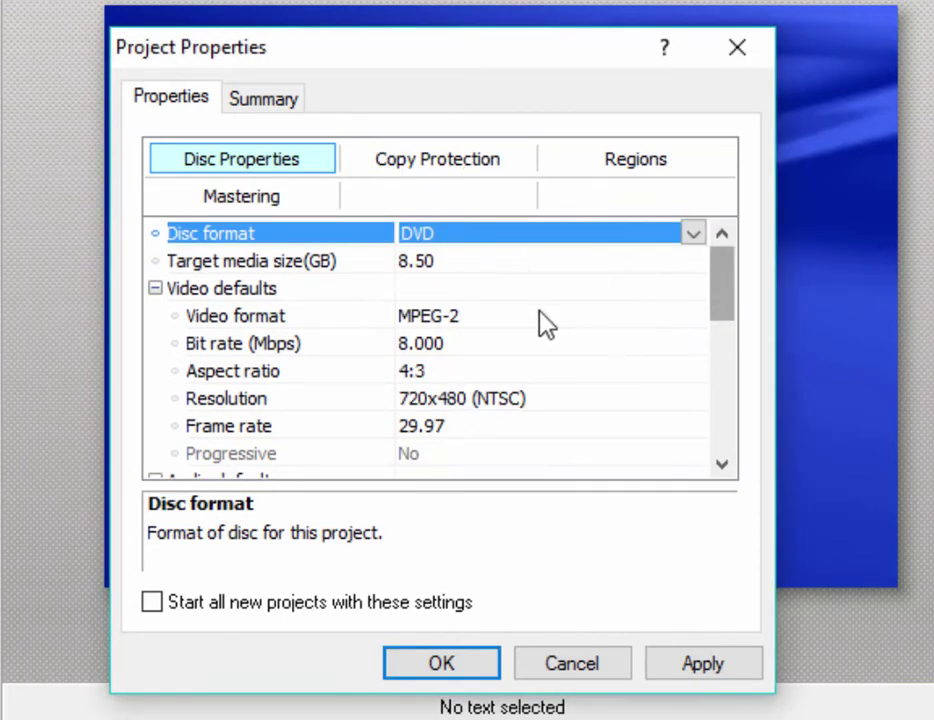
left_click(521, 428)
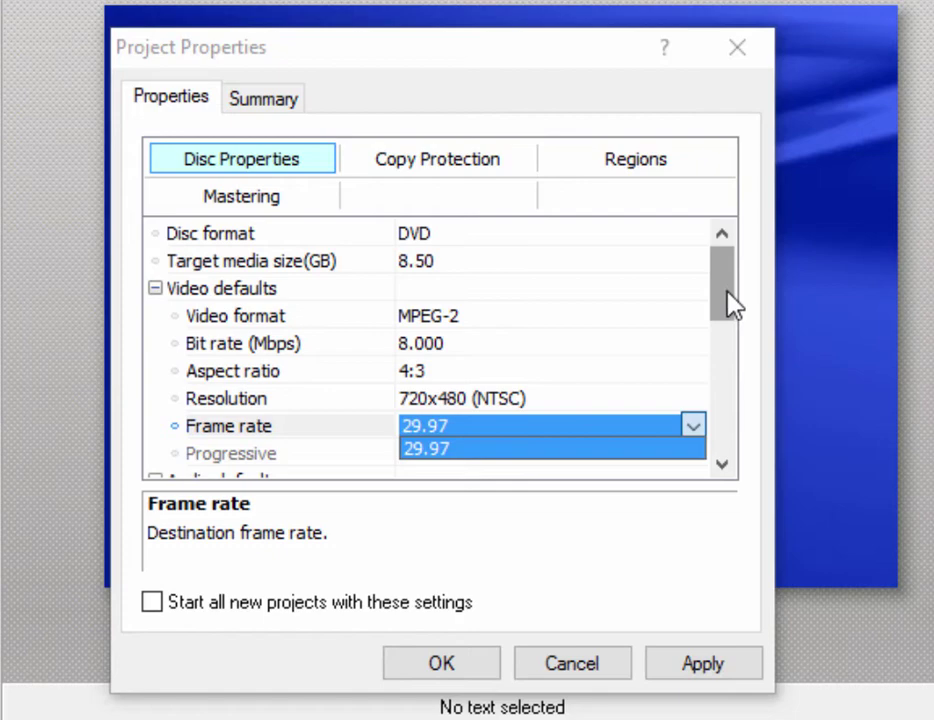
left_click(590, 324)
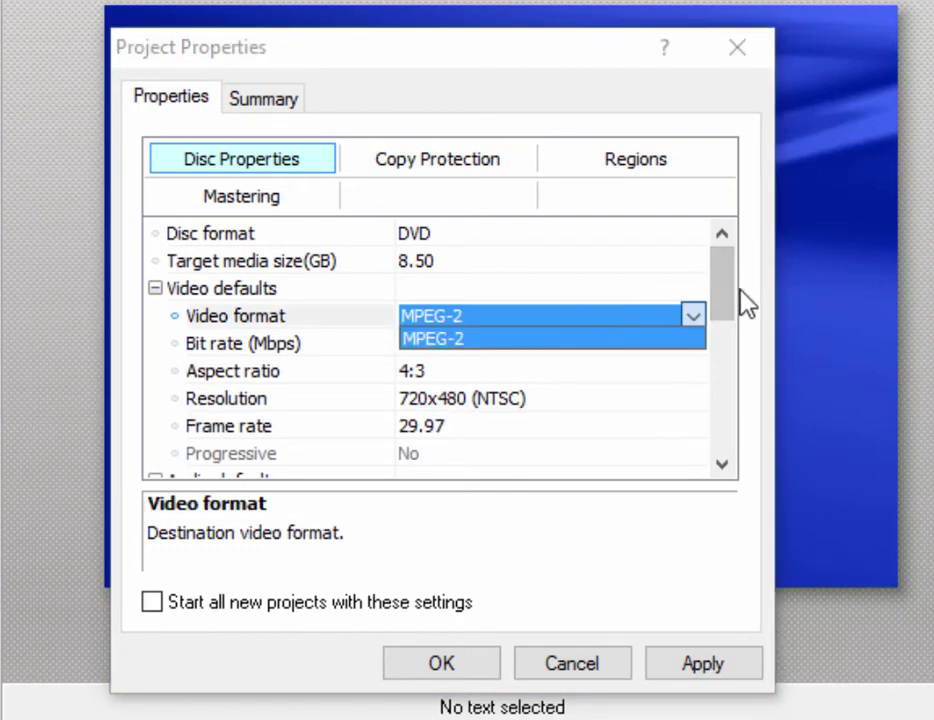
Set the DVD project's default video aspect ratio to 16:9 and accept the project properties.
left_click(615, 376)
left_click(615, 414)
left_click(620, 376)
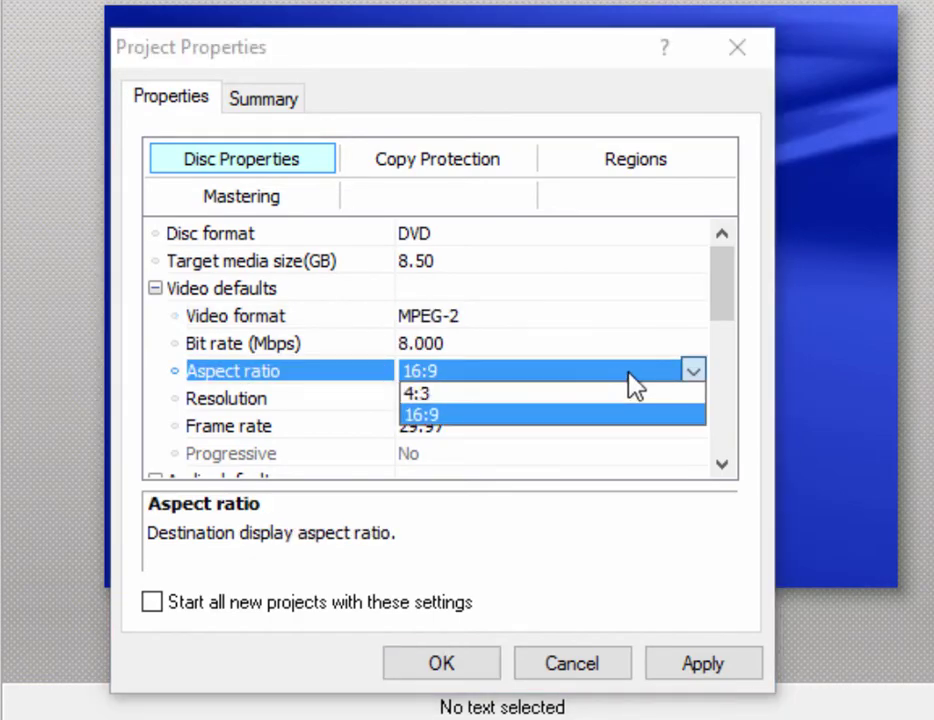
left_click(545, 415)
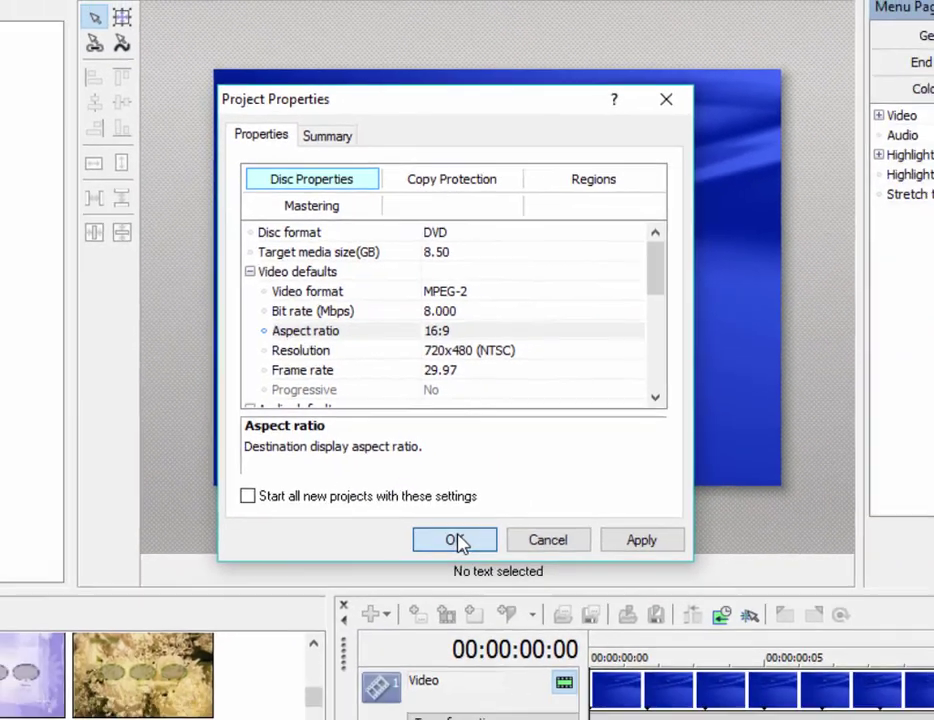
left_click(455, 540)
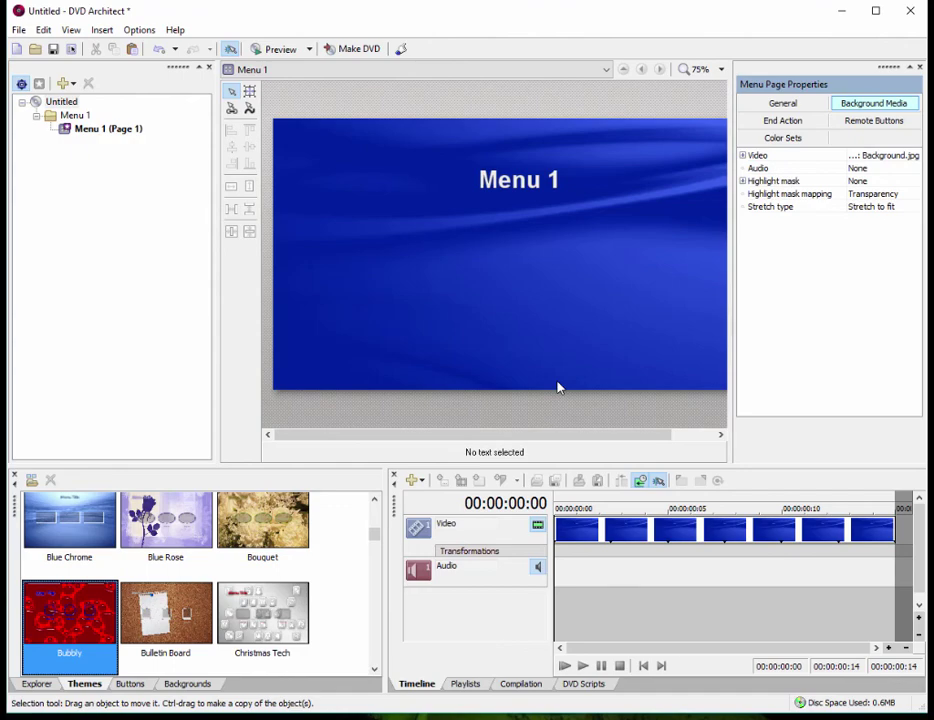
Look through the available menu backgrounds and button styles.
left_click(183, 684)
left_click(140, 686)
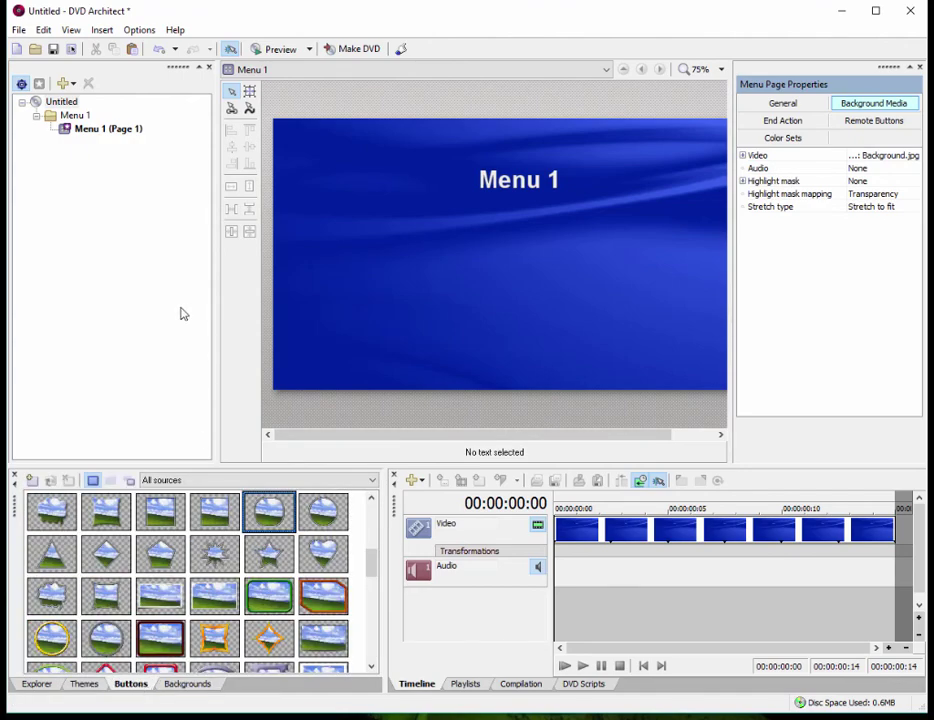